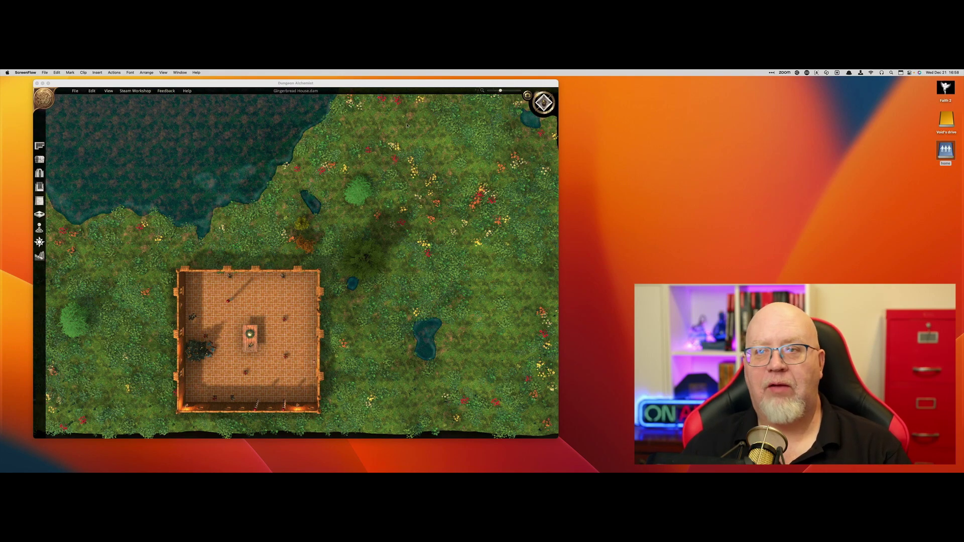
Bring Dungeon Alchemist to the front and open its File menu
{"action": "left_click", "coordinate": [76, 92]}
{"action": "left_click", "coordinate": [76, 91]}
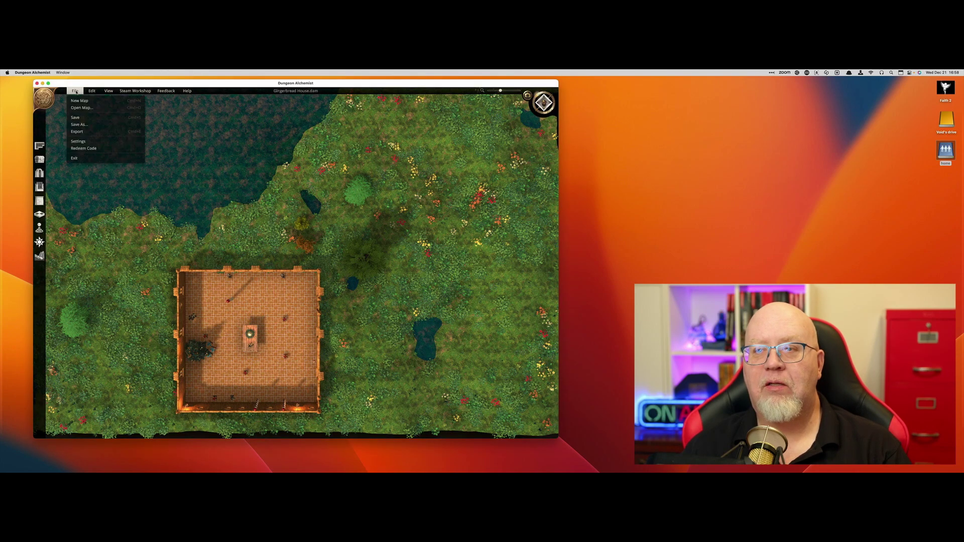
Start the export with Fantasy Grounds Unity format, lights rendered in image, and High Quality (150 DPI)
{"action": "left_click", "coordinate": [88, 133]}
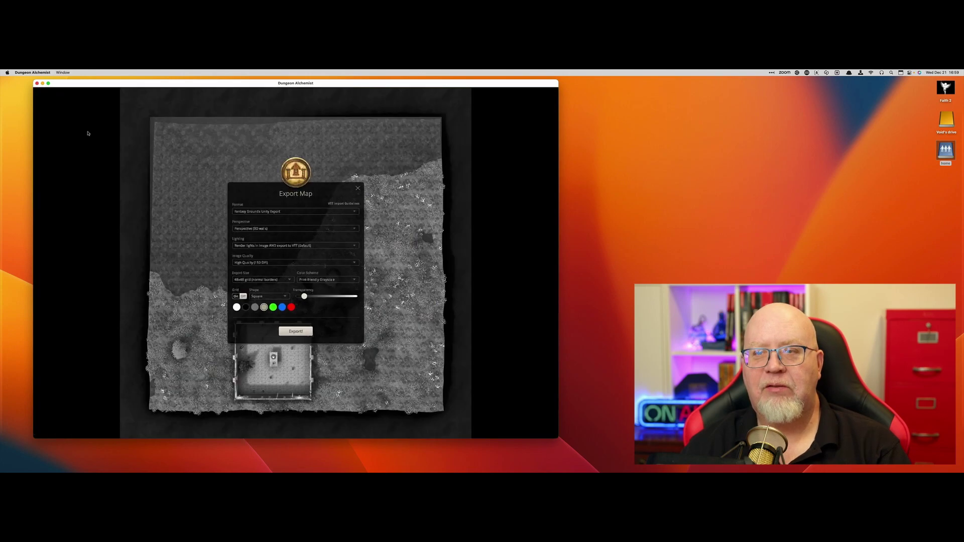
{"action": "left_click", "coordinate": [253, 201]}
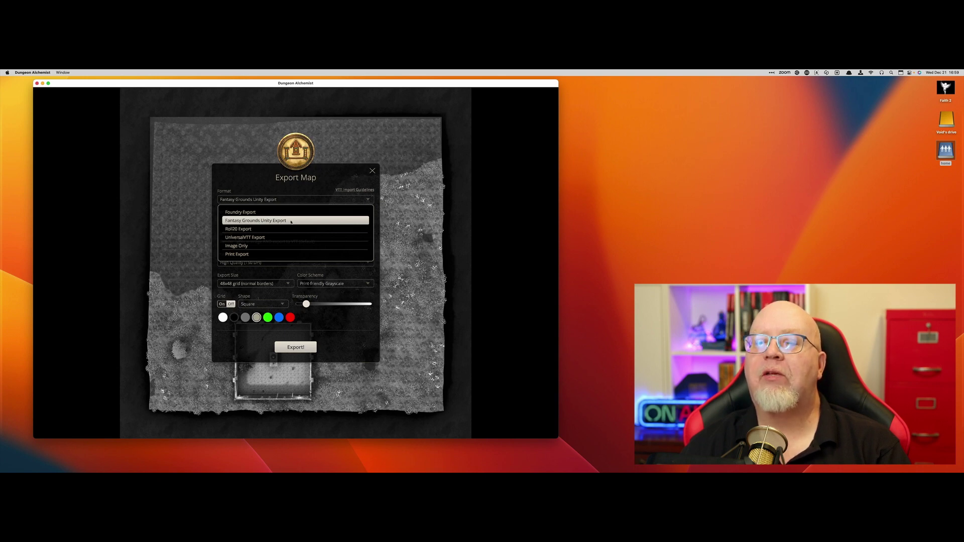
{"action": "left_click", "coordinate": [291, 222]}
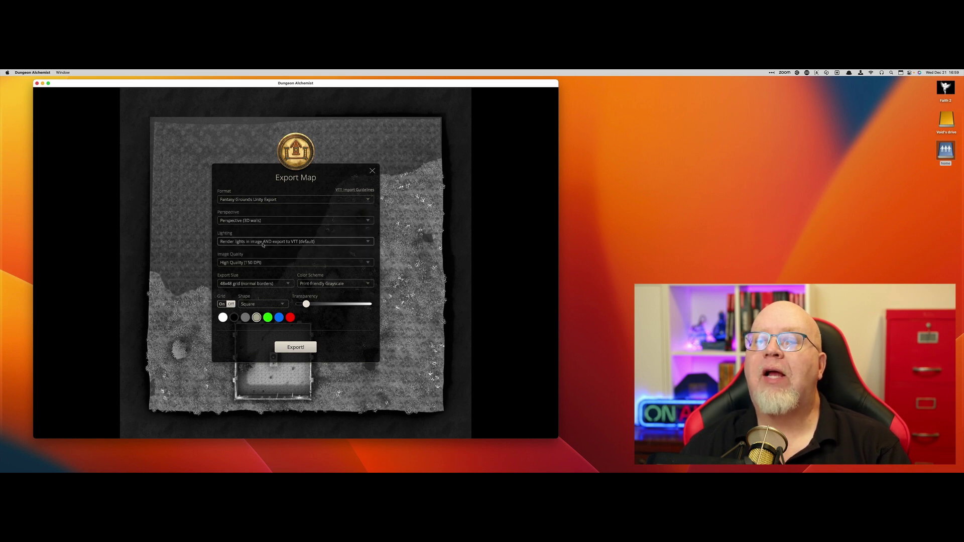
{"action": "left_click", "coordinate": [289, 243]}
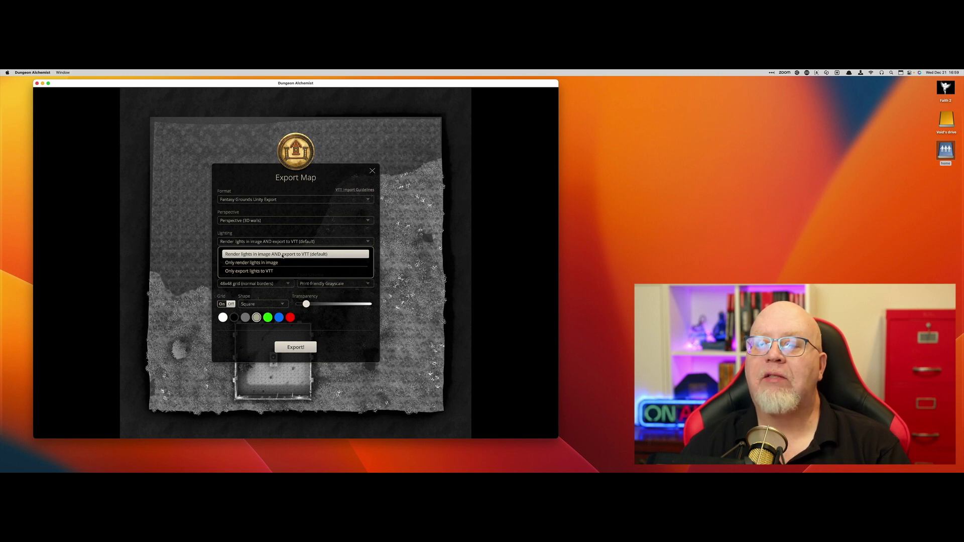
{"action": "left_click", "coordinate": [283, 255]}
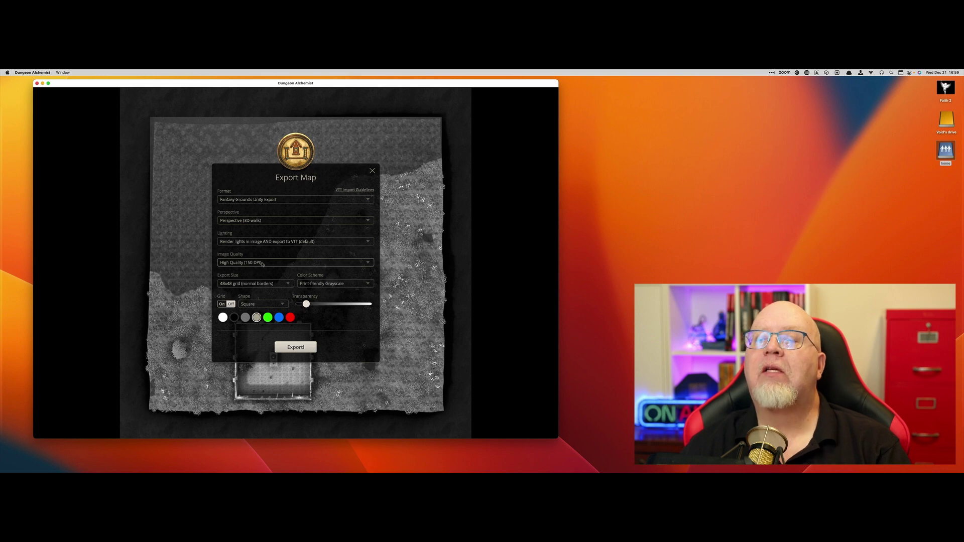
{"action": "left_click", "coordinate": [261, 264]}
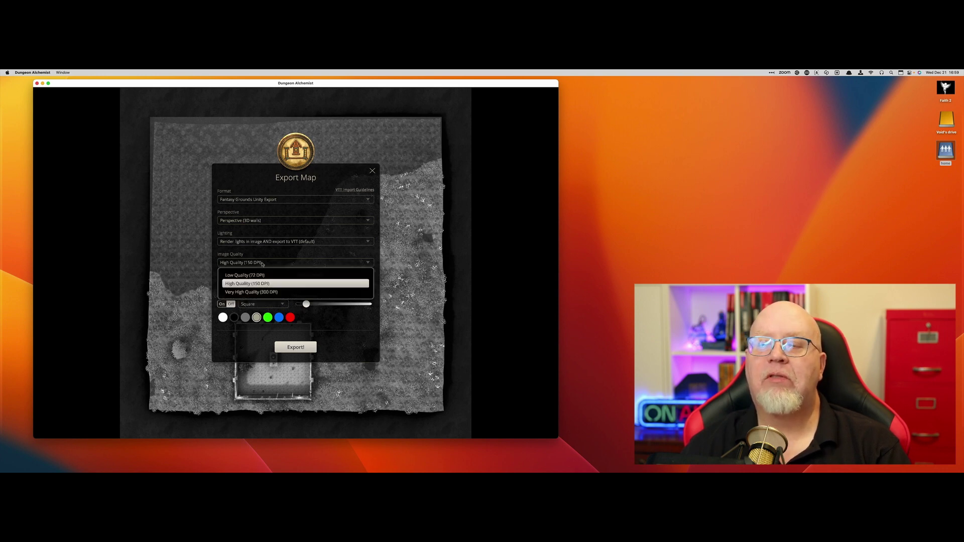
{"action": "left_click", "coordinate": [270, 284]}
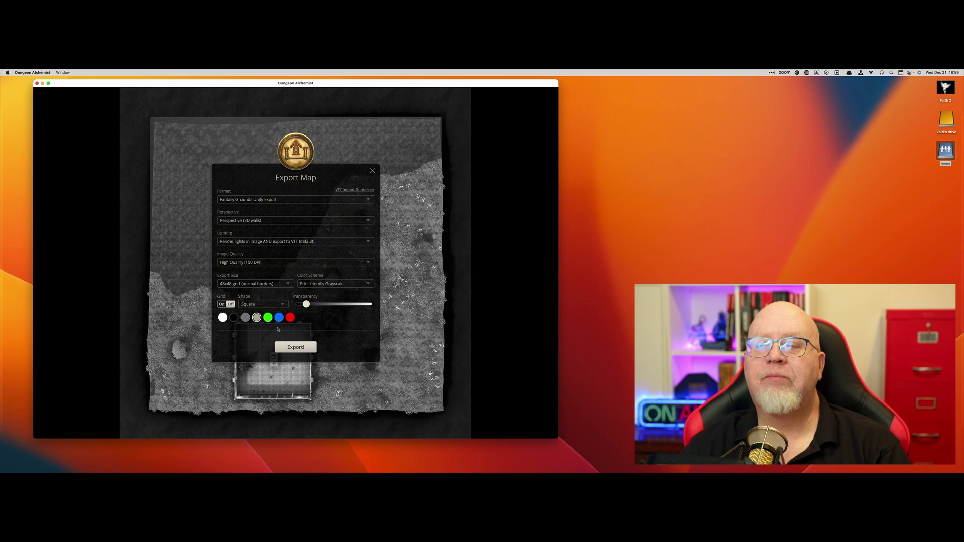
Set the grid colour to grey and export the map
{"action": "left_click", "coordinate": [279, 317]}
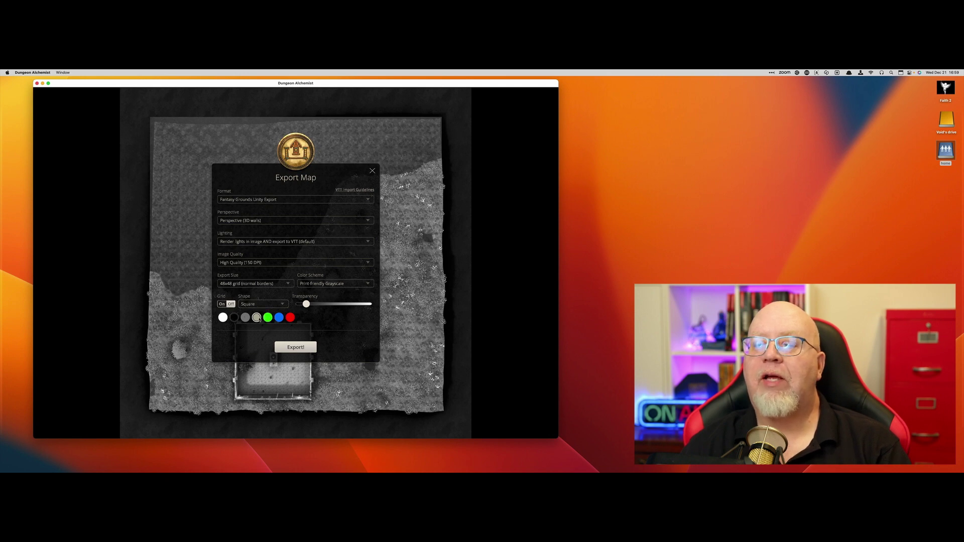
{"action": "left_click", "coordinate": [245, 318]}
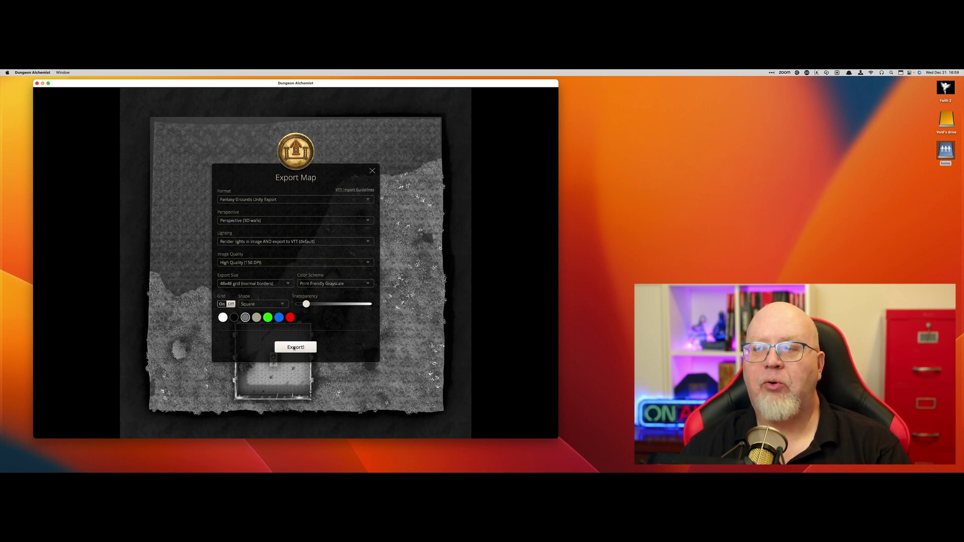
{"action": "left_click", "coordinate": [296, 347]}
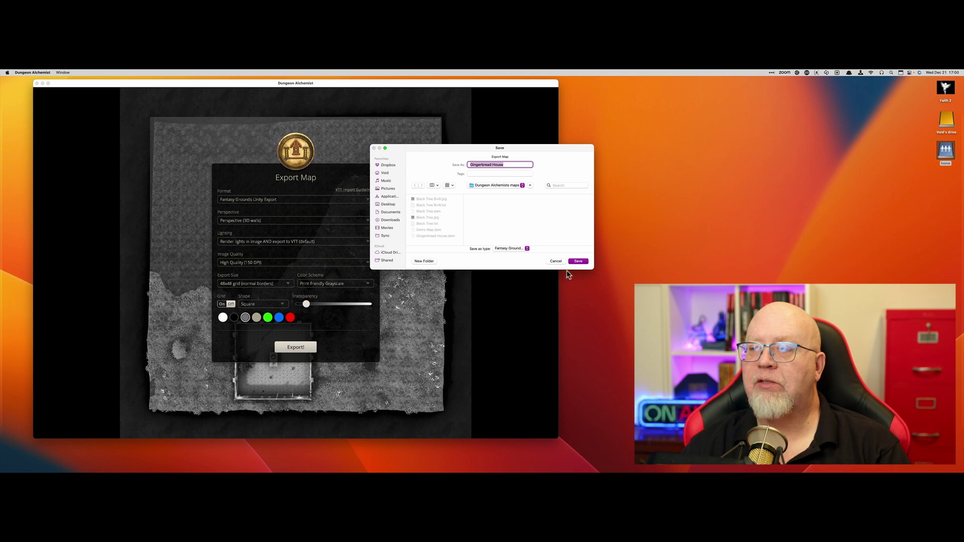
Save the export as Gingerbread House and return to Dungeon Alchemist
{"action": "left_click", "coordinate": [578, 262]}
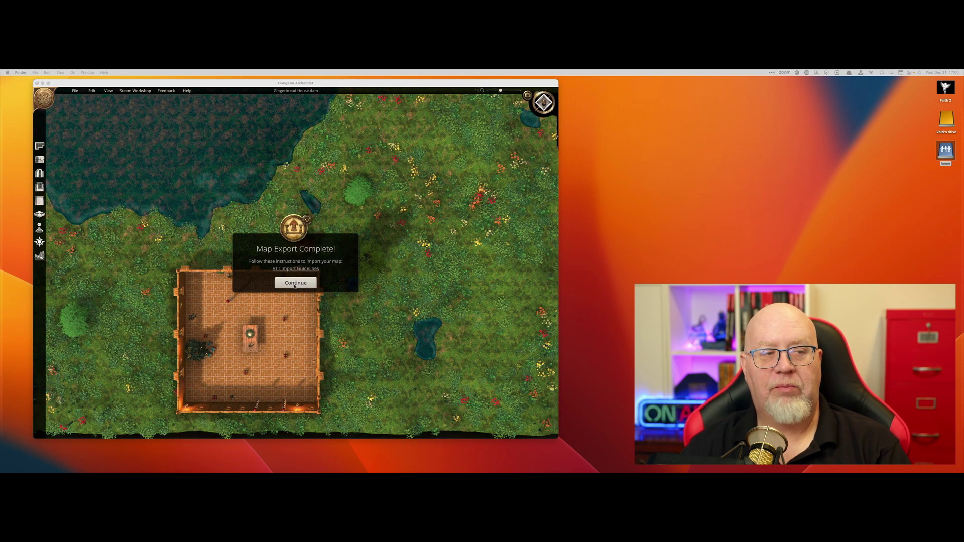
{"action": "left_click", "coordinate": [295, 284]}
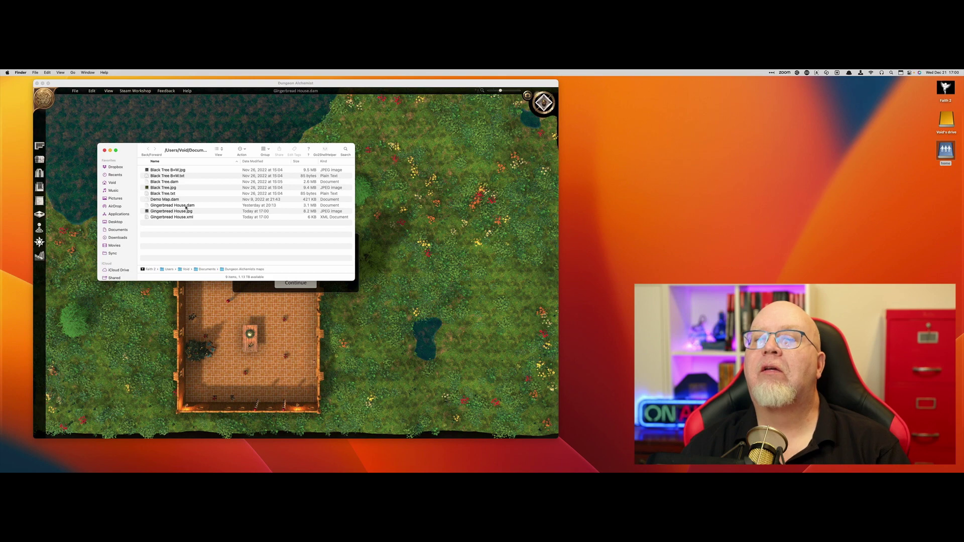
Select Gingerbread House.xml, move Finder to the right, and dismiss the Map Export Complete message
{"action": "left_click", "coordinate": [171, 218]}
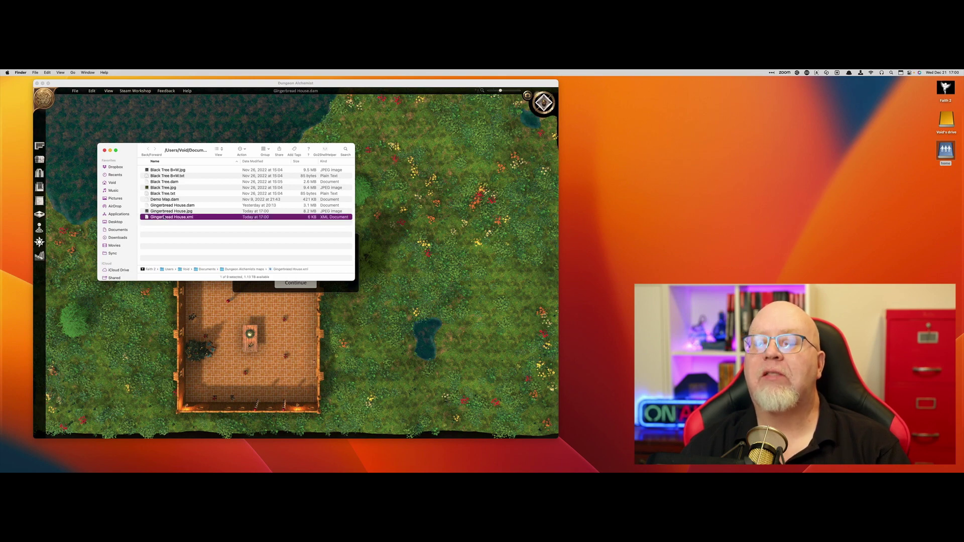
{"action": "left_click_drag", "start_coordinate": [128, 150], "coordinate": [598, 153]}
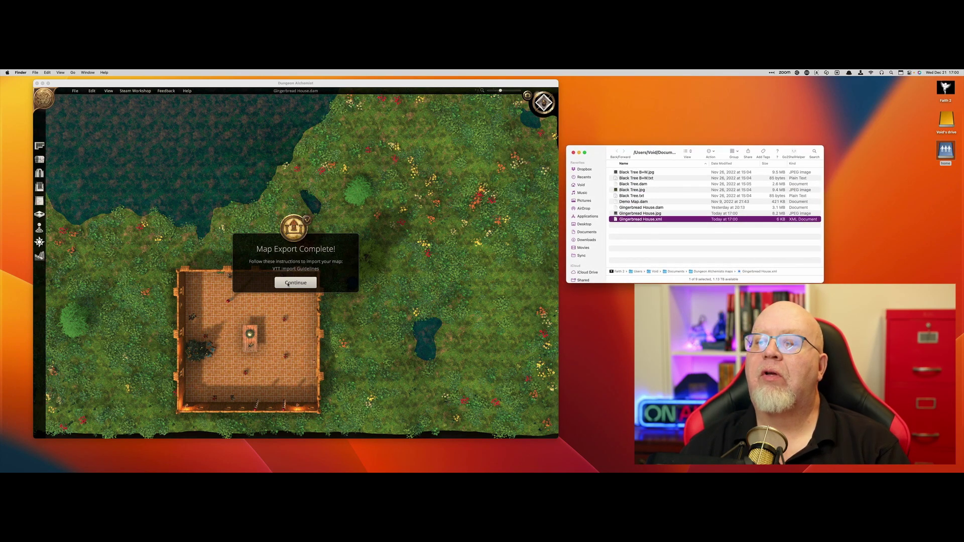
{"action": "left_click", "coordinate": [288, 284]}
{"action": "left_click", "coordinate": [288, 284]}
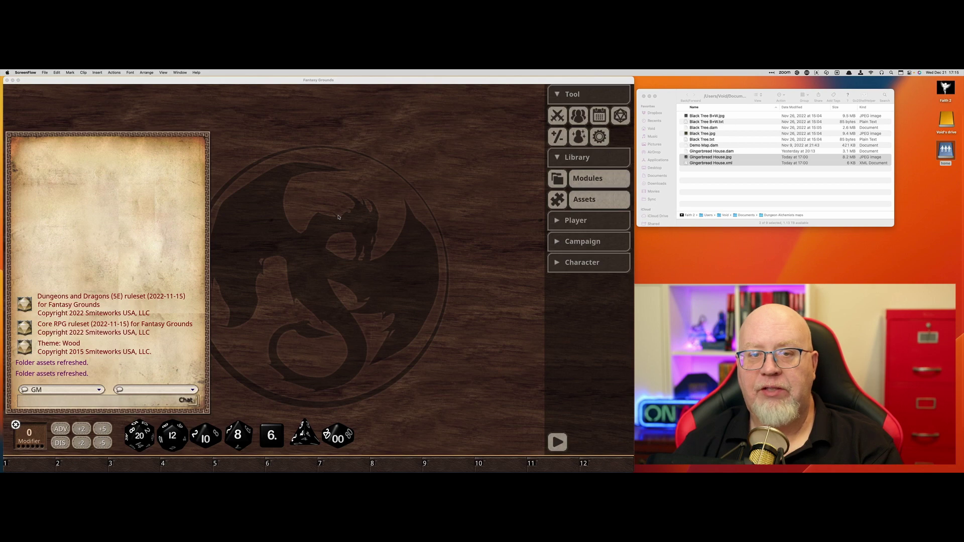
Copy Gingerbread House.jpg and .xml into the Fantasy Grounds assets folder opened from Library > Assets
{"action": "left_click", "coordinate": [595, 201]}
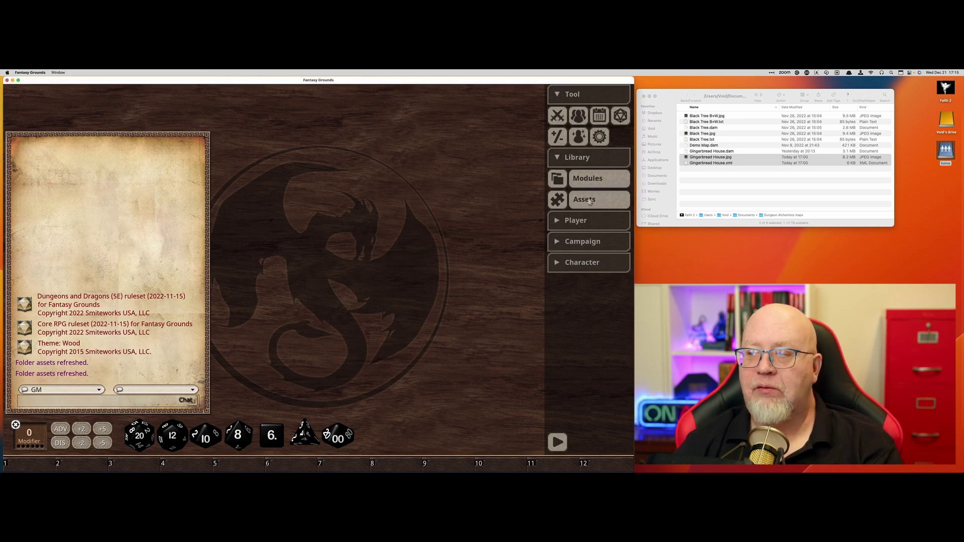
{"action": "left_click", "coordinate": [595, 201]}
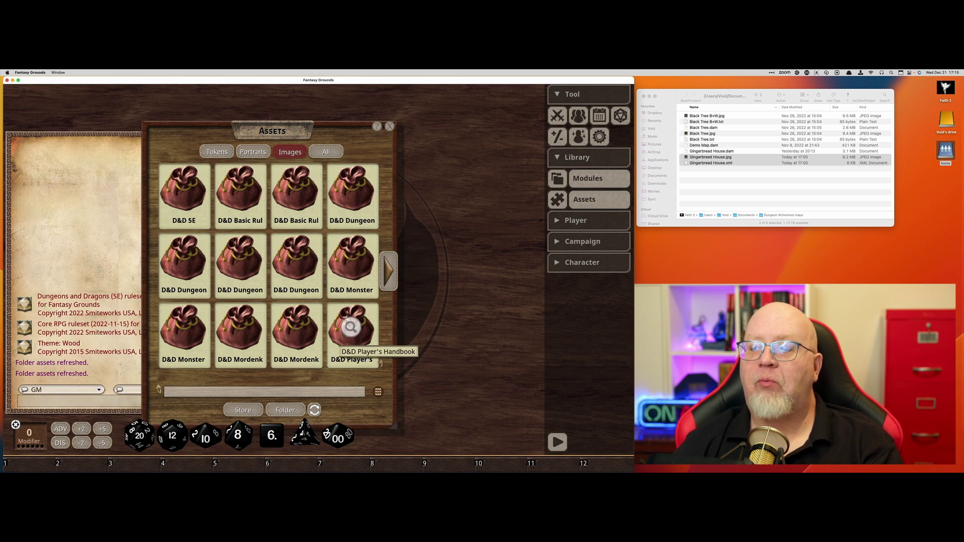
{"action": "left_click", "coordinate": [285, 412]}
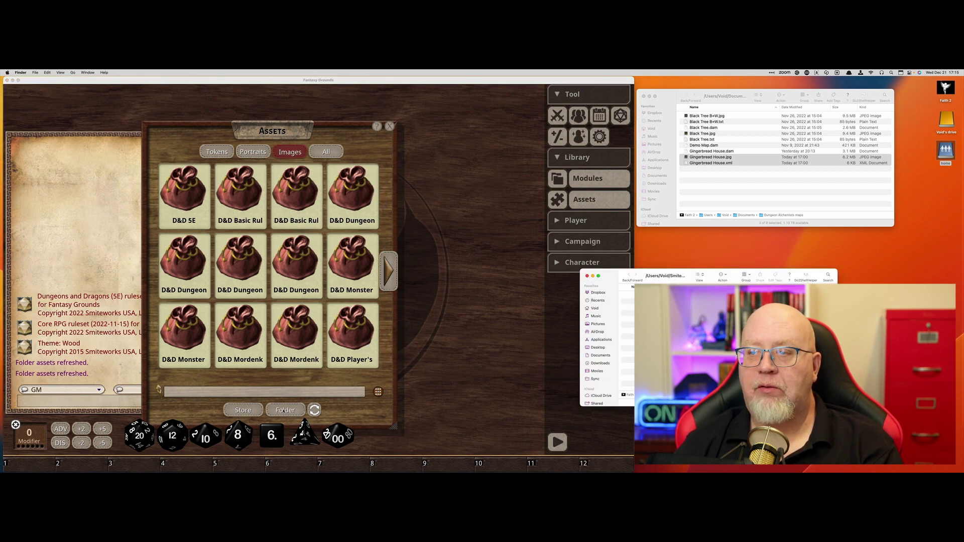
{"action": "left_click_drag", "start_coordinate": [626, 274], "coordinate": [680, 243]}
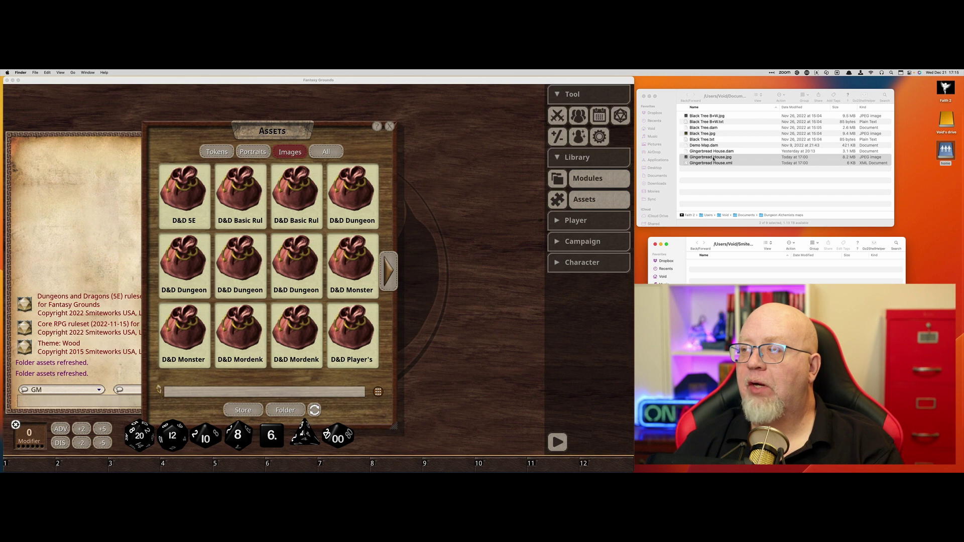
{"action": "left_click_drag", "start_coordinate": [713, 158], "coordinate": [723, 269]}
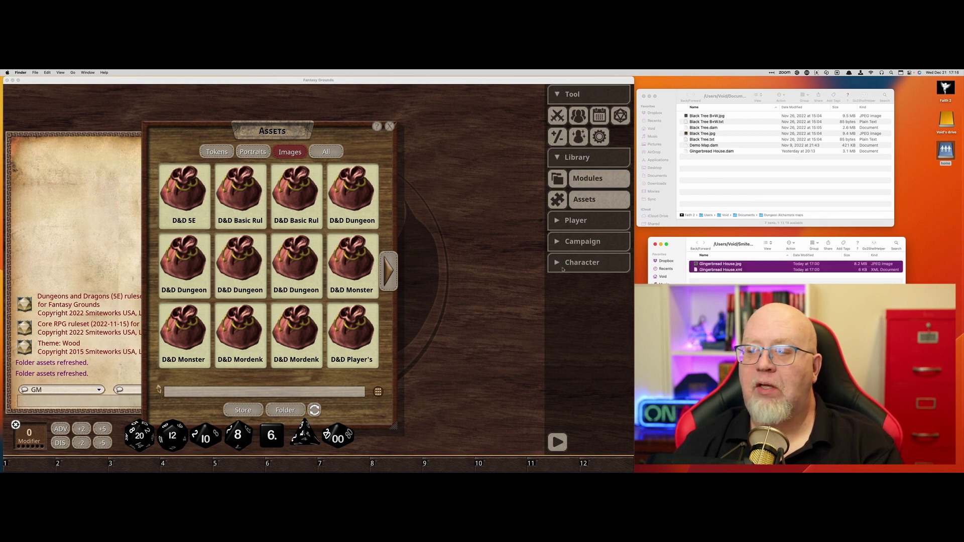
Refresh the asset folders and preview the Gingerbread image in the Campaign folder
{"action": "left_click", "coordinate": [315, 410]}
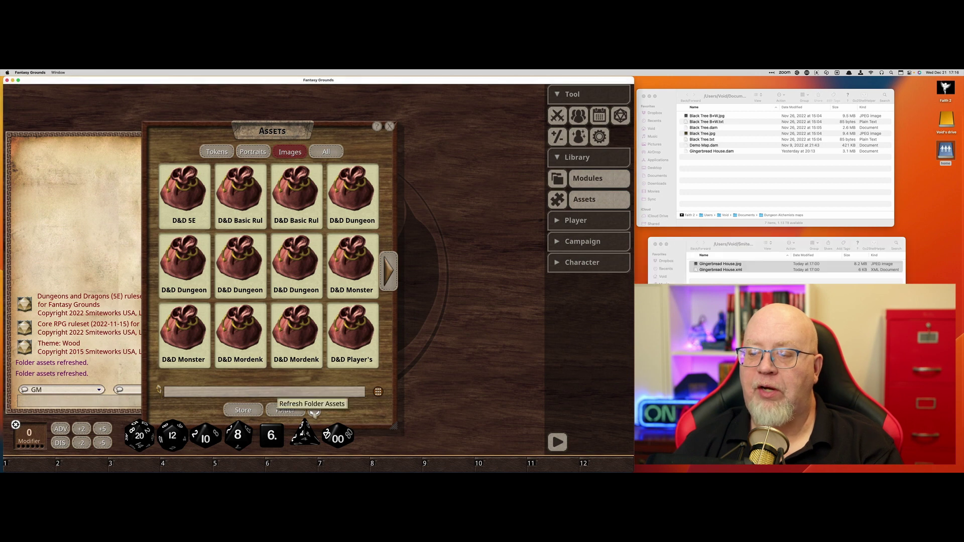
{"action": "left_click", "coordinate": [314, 410]}
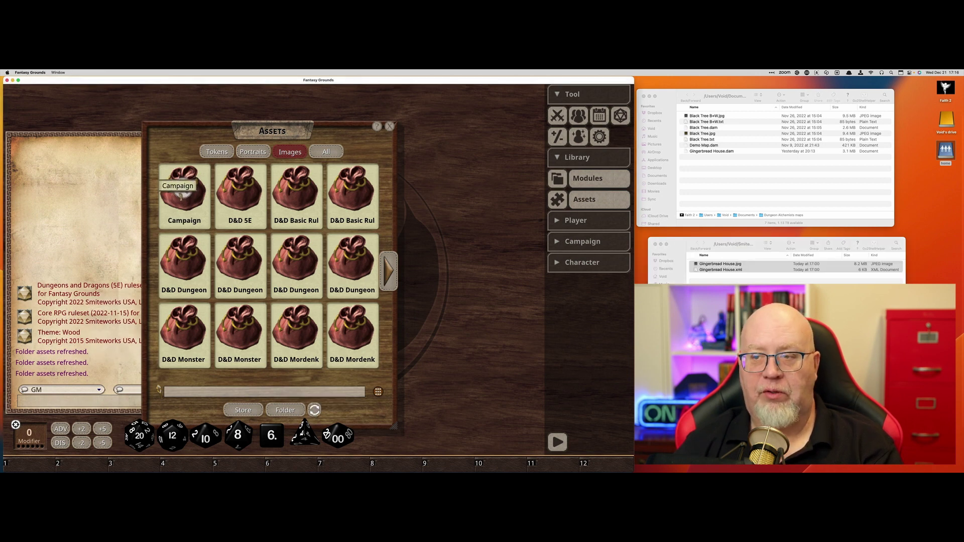
{"action": "left_click", "coordinate": [182, 195]}
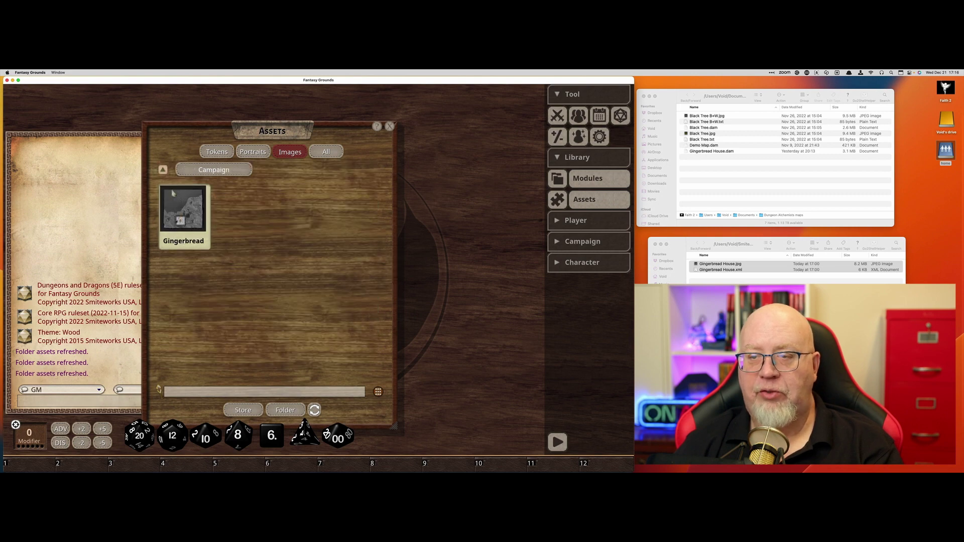
{"action": "left_click", "coordinate": [192, 232]}
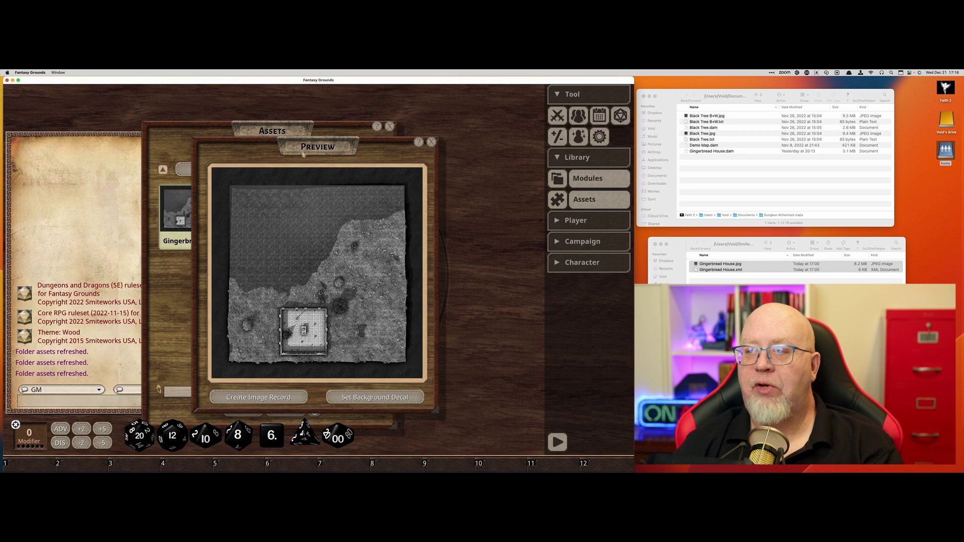
{"action": "left_click", "coordinate": [432, 144]}
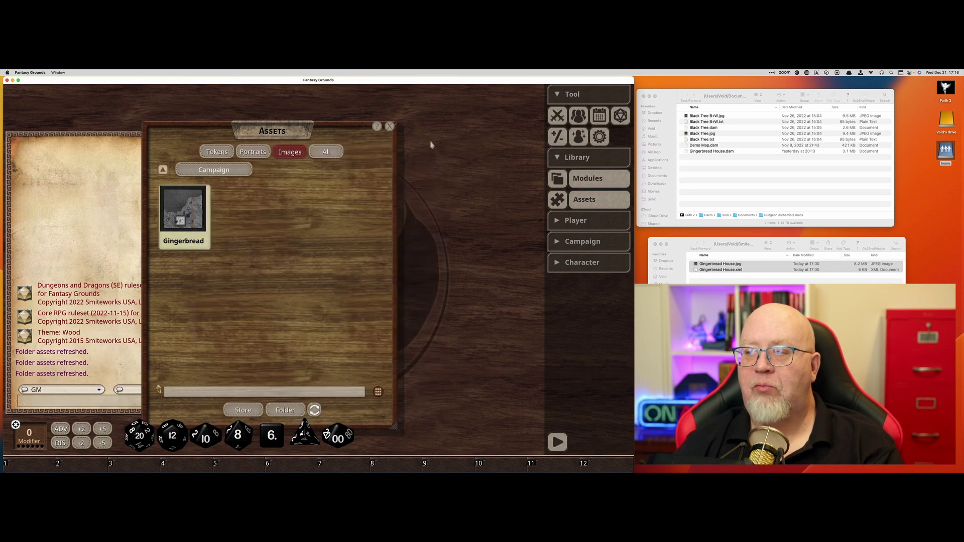
Show the campaign's Images list from the library sidebar
{"action": "left_click", "coordinate": [557, 243]}
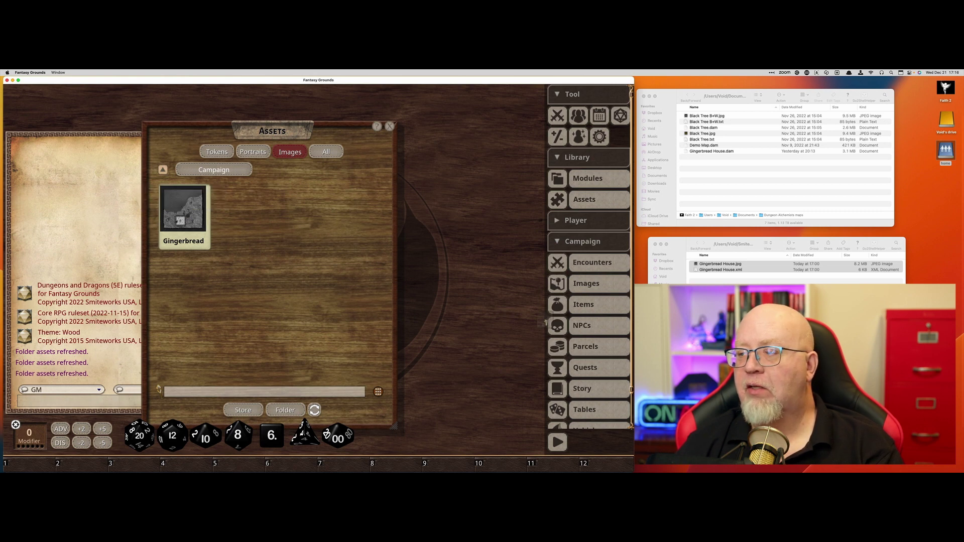
{"action": "scroll", "coordinate": [596, 285], "scroll_direction": "down", "scroll_amount": 1}
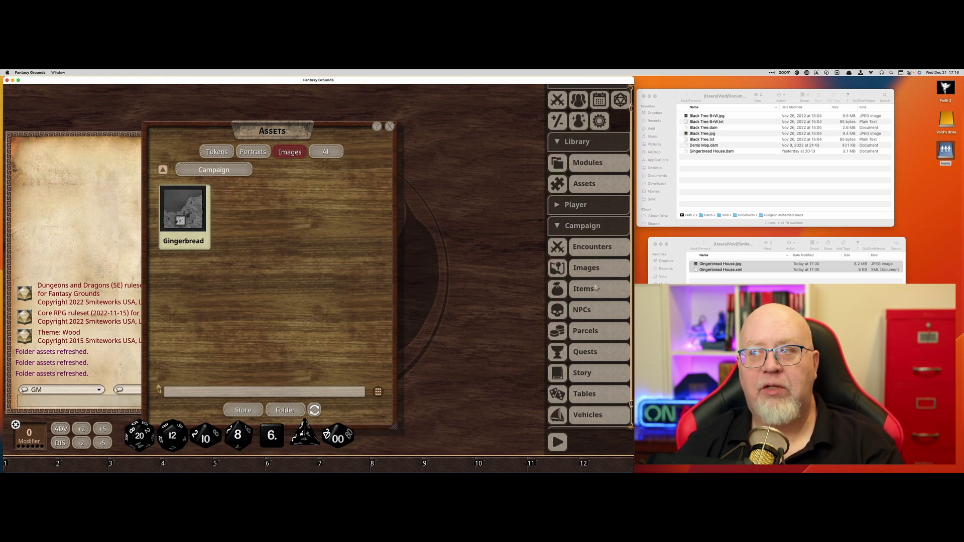
{"action": "left_click", "coordinate": [593, 269]}
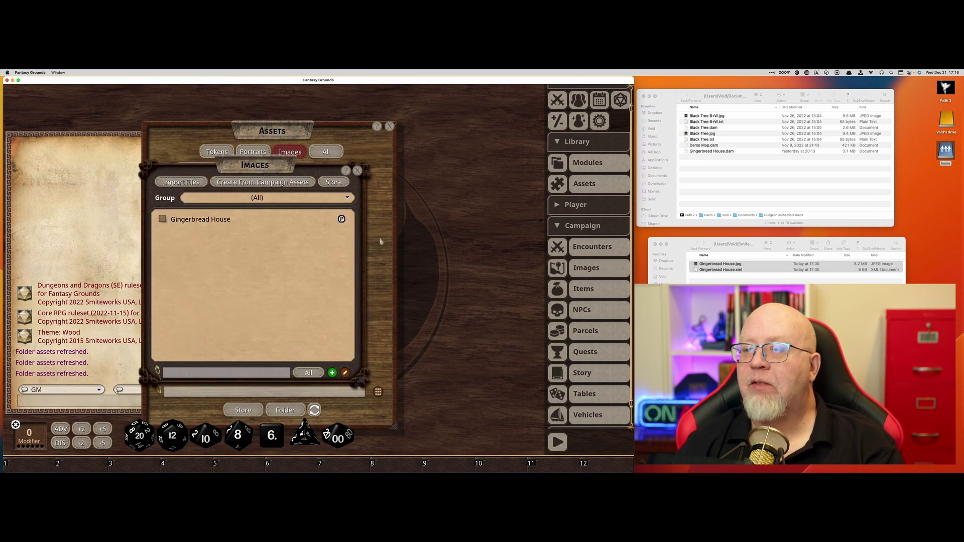
Open the Gingerbread House image, widen its window, and check the Lighting tab
{"action": "left_click", "coordinate": [184, 220]}
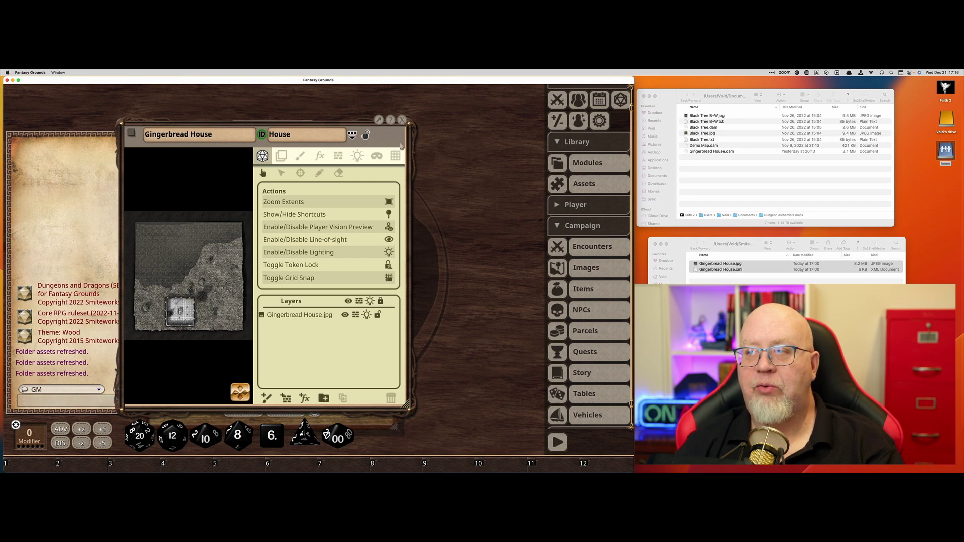
{"action": "left_click_drag", "start_coordinate": [408, 150], "coordinate": [531, 153]}
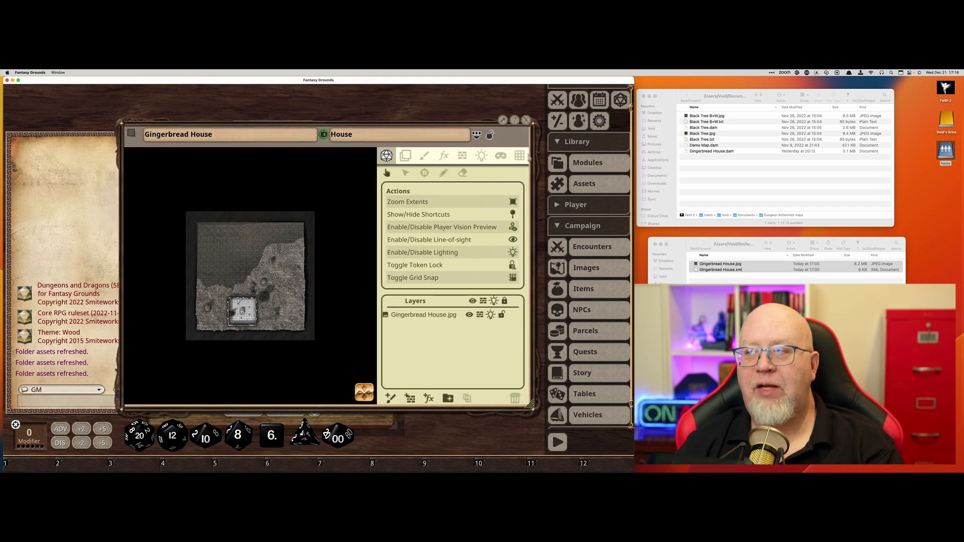
{"action": "left_click", "coordinate": [482, 157]}
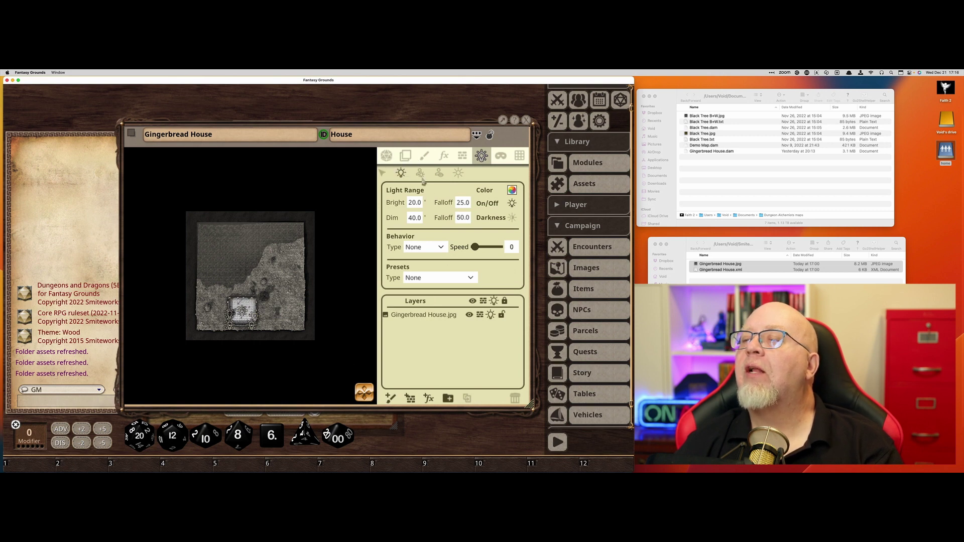
{"action": "left_click", "coordinate": [386, 156]}
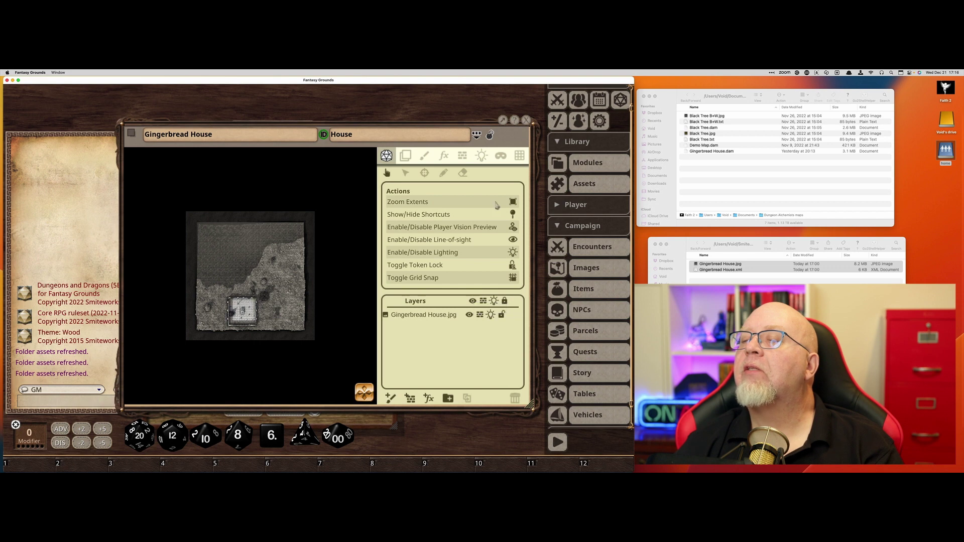
Look through the Lighting tab's light type and preset lists without changing them
{"action": "left_click", "coordinate": [482, 156]}
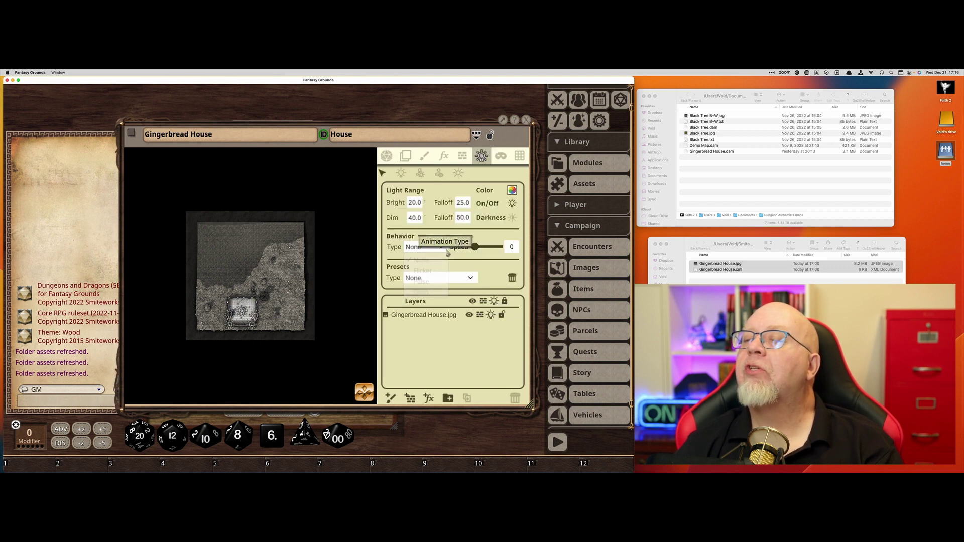
{"action": "left_click", "coordinate": [445, 249]}
{"action": "left_click", "coordinate": [475, 283]}
{"action": "left_click", "coordinate": [470, 278]}
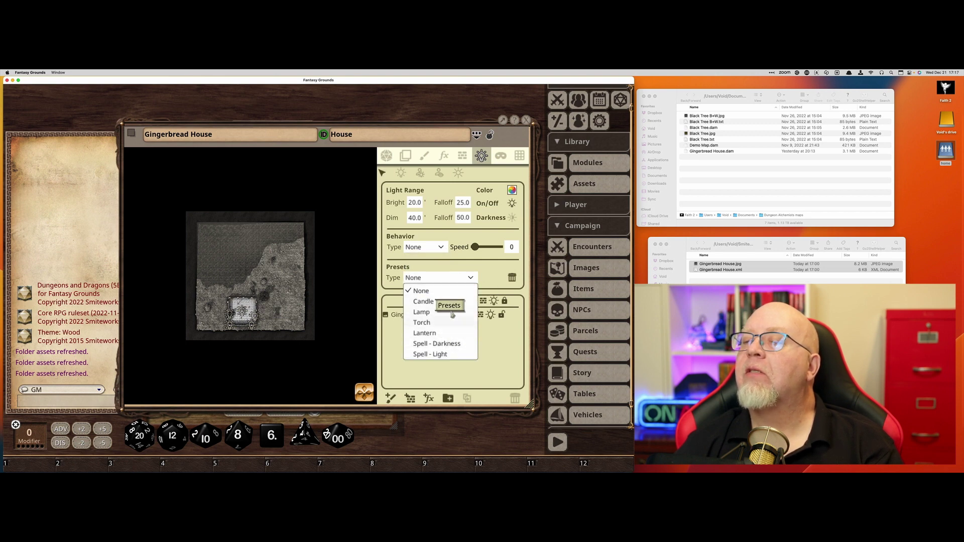
{"action": "left_click", "coordinate": [491, 271]}
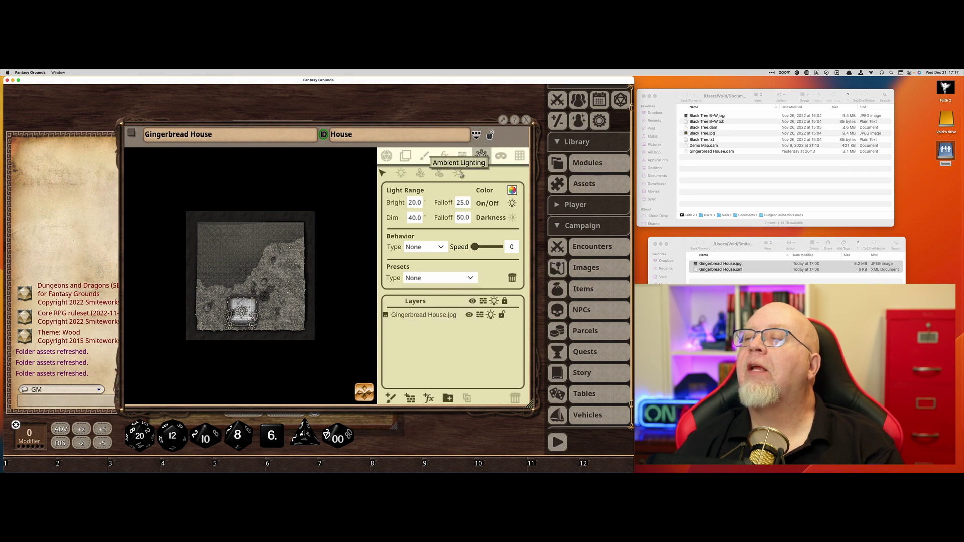
Apply the Dusk ambient lighting preset to the Gingerbread House map
{"action": "left_click", "coordinate": [459, 174]}
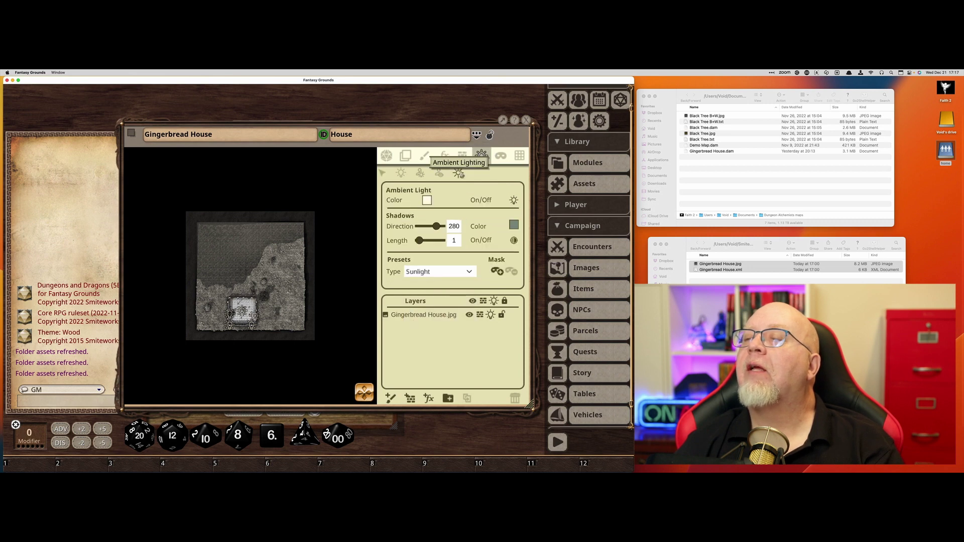
{"action": "left_click", "coordinate": [470, 271]}
{"action": "left_click", "coordinate": [353, 330]}
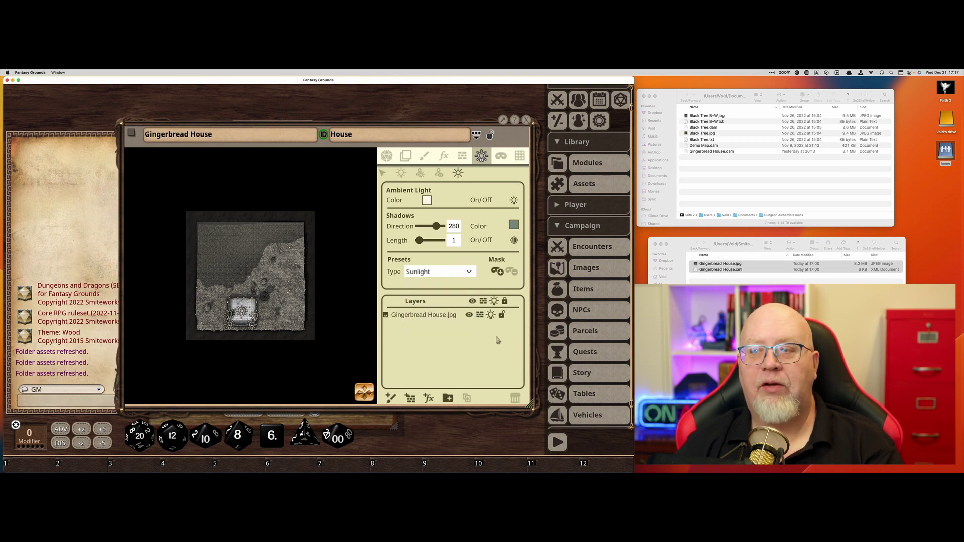
{"action": "left_click", "coordinate": [474, 277]}
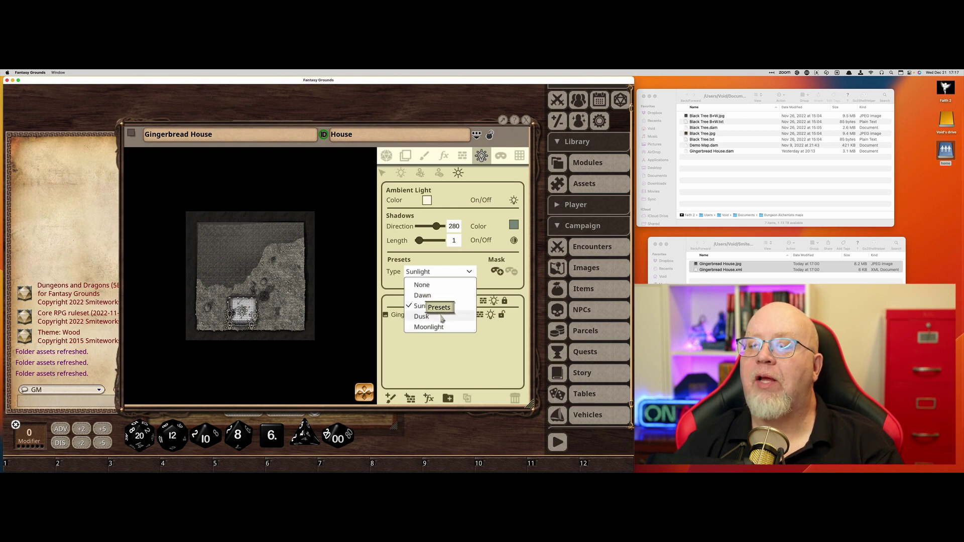
{"action": "left_click", "coordinate": [444, 318]}
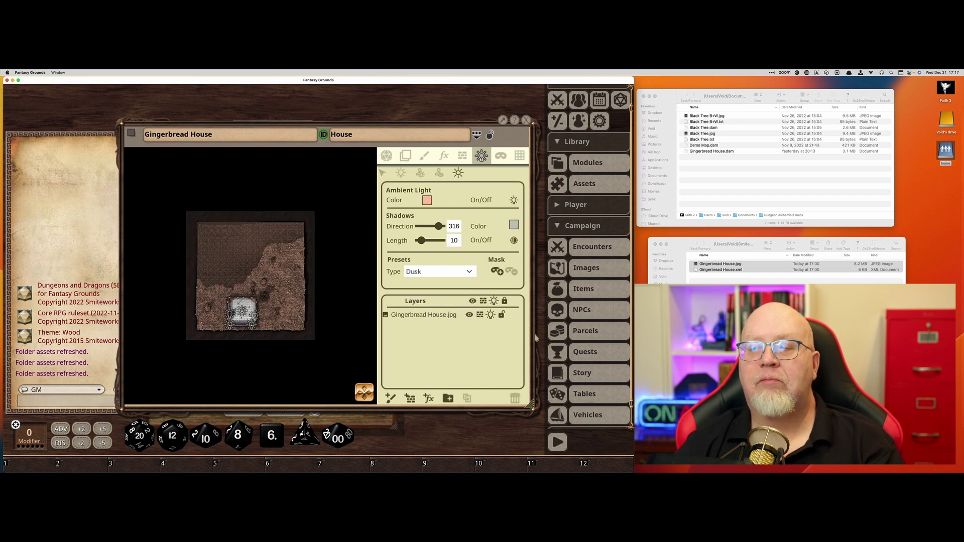